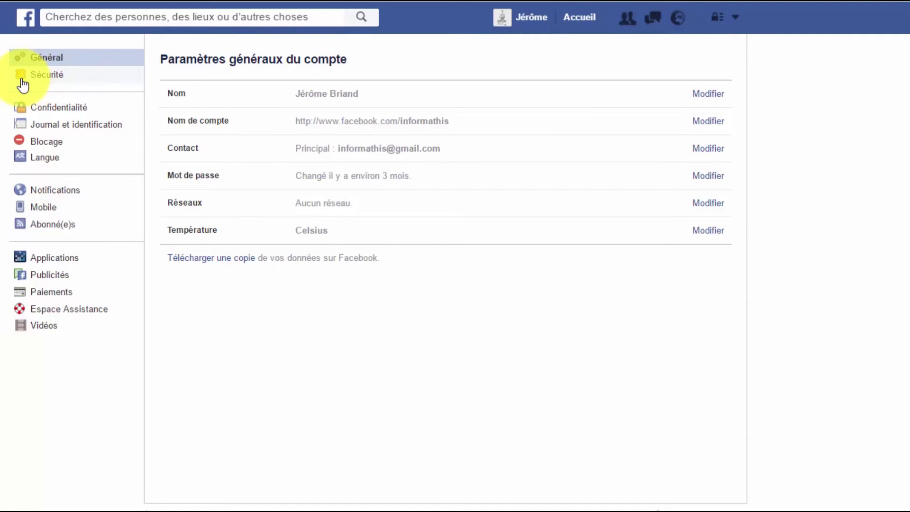
Step: Open Paramètres from the account menu to reach the security settings
{"action": "left_click", "coordinate": [84, 81]}
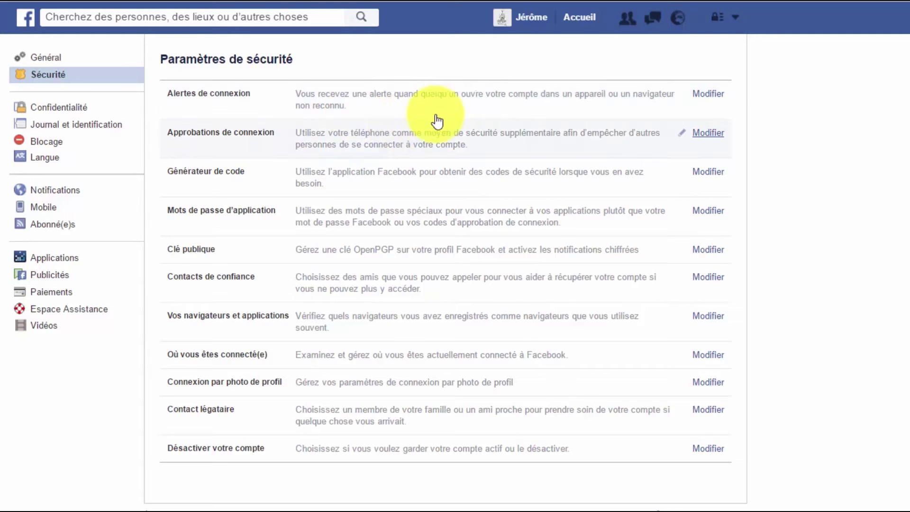
Step: Open the Alertes de connexion section of the Sécurité settings
{"action": "left_click", "coordinate": [708, 94]}
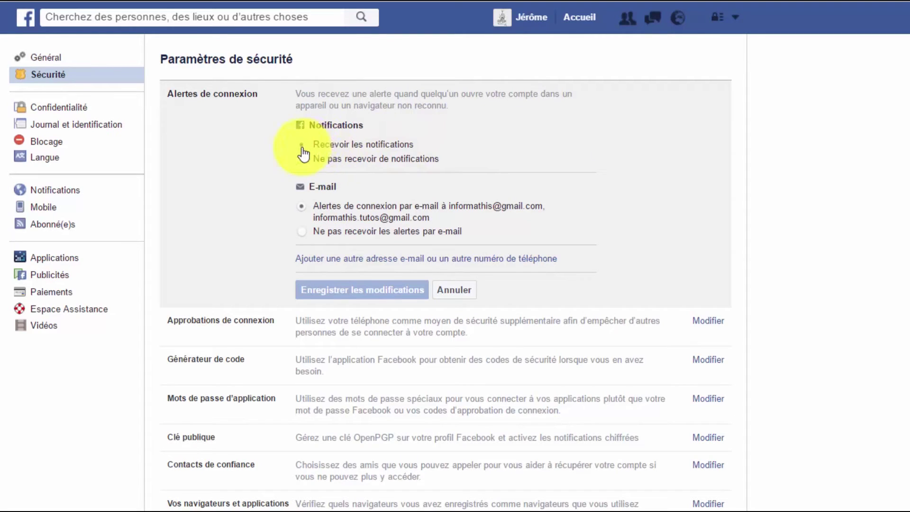
Step: Review the login alert Notifications and E-mail options, then move to Approbations de connexion
{"action": "left_click_drag", "start_coordinate": [306, 187], "coordinate": [339, 186]}
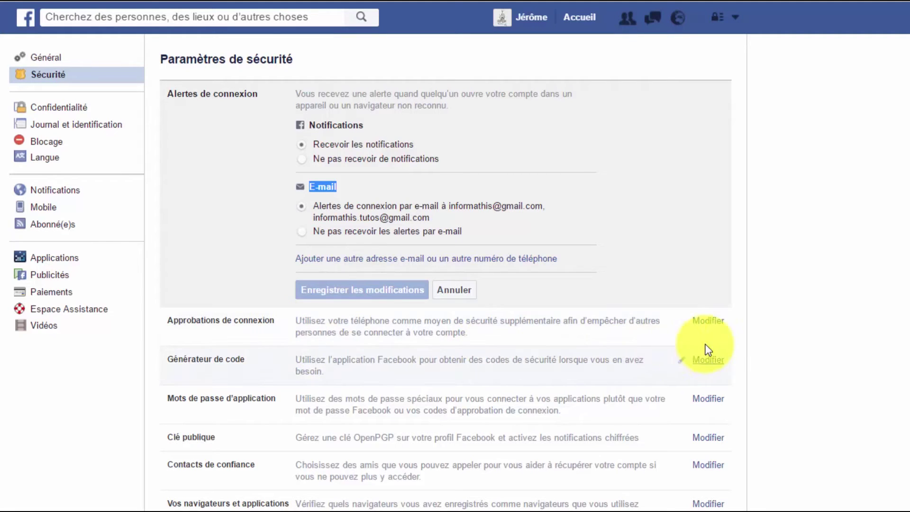
{"action": "left_click", "coordinate": [718, 323]}
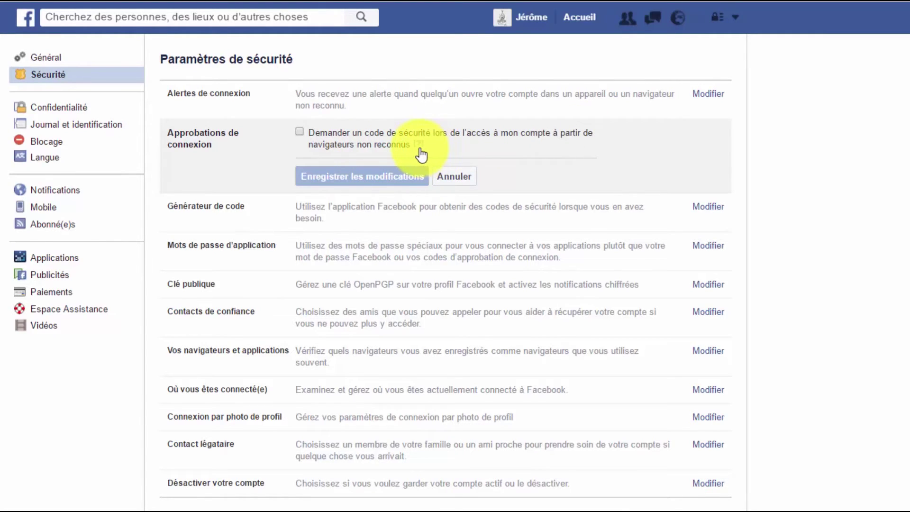
Step: Tick 'Demander un code de sécurité' to require codes from unrecognised browsers
{"action": "mouse_move", "coordinate": [420, 155]}
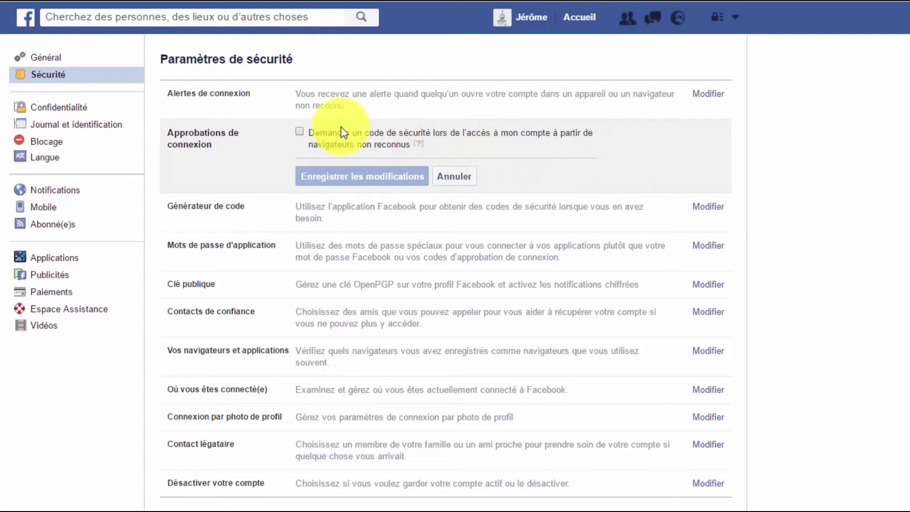
{"action": "left_click", "coordinate": [297, 133]}
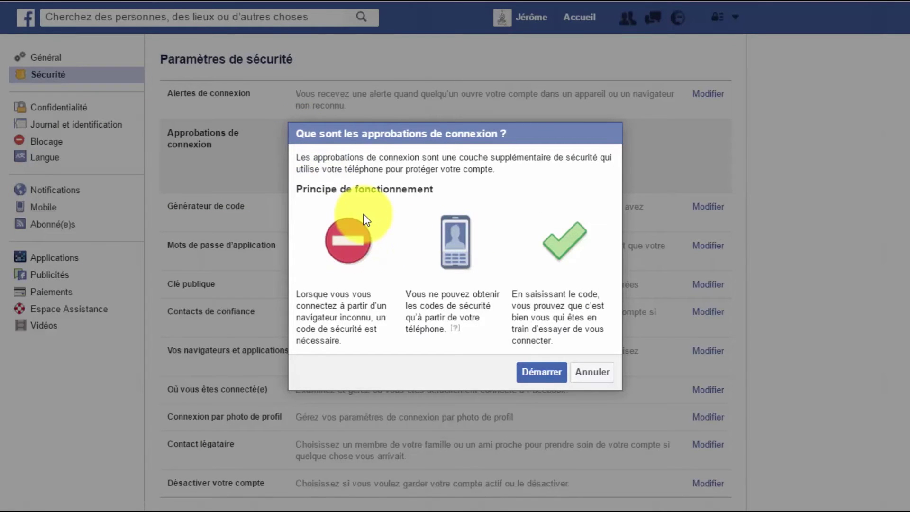
Step: Enable SMS security codes: enter the phone number and confirm it with the texted verification code
{"action": "left_click", "coordinate": [540, 373]}
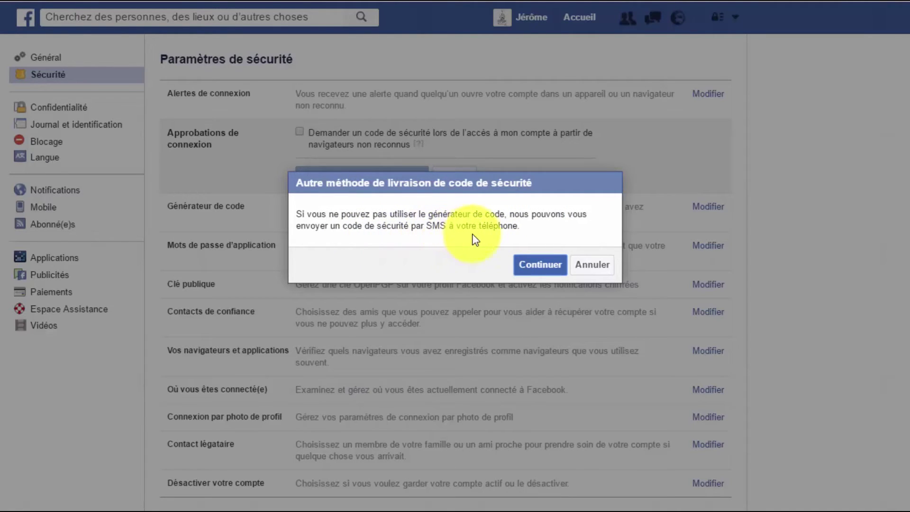
{"action": "left_click", "coordinate": [529, 270]}
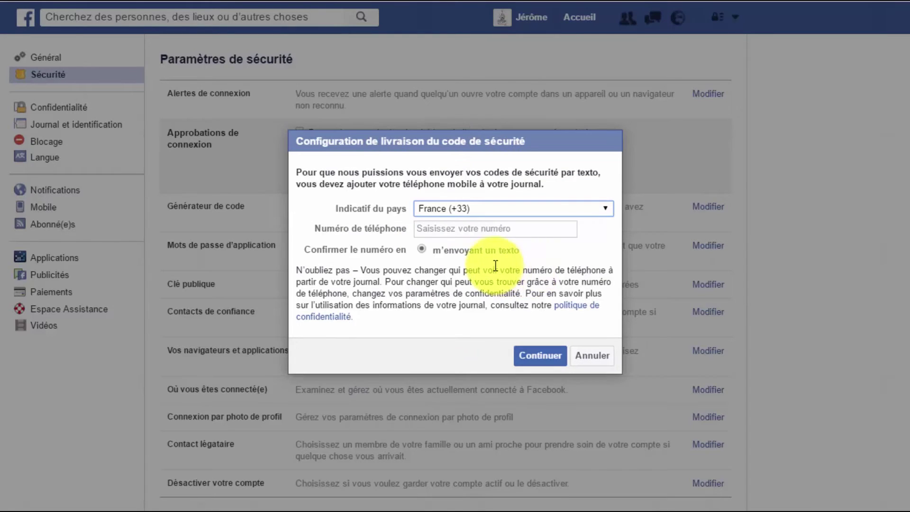
{"action": "left_click", "coordinate": [434, 230]}
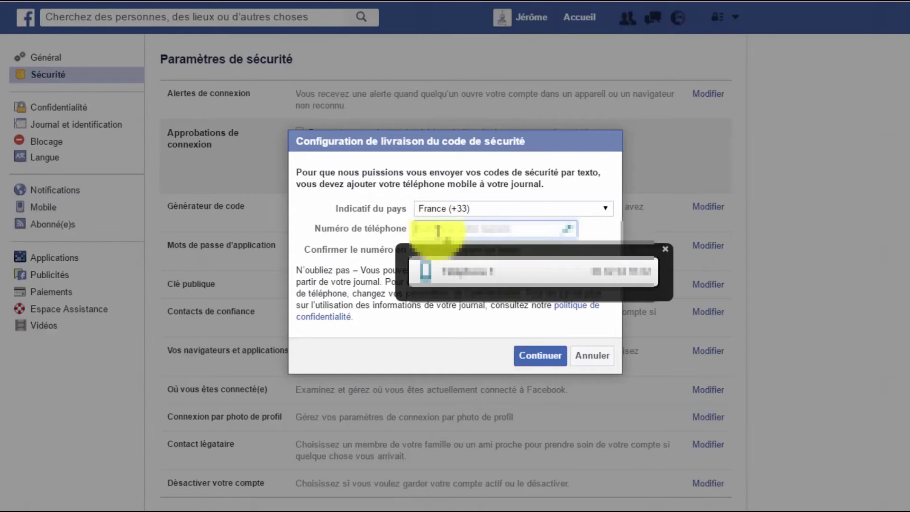
{"action": "left_click", "coordinate": [437, 269]}
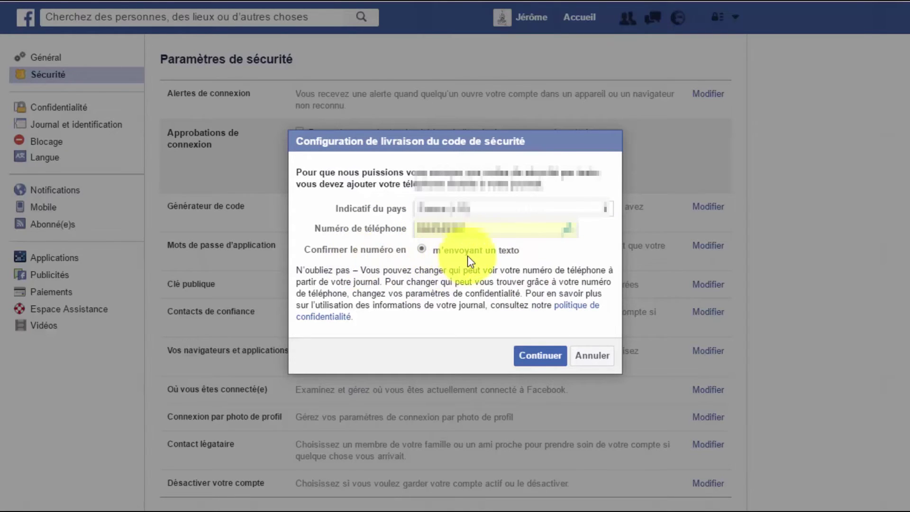
{"action": "left_click", "coordinate": [537, 362]}
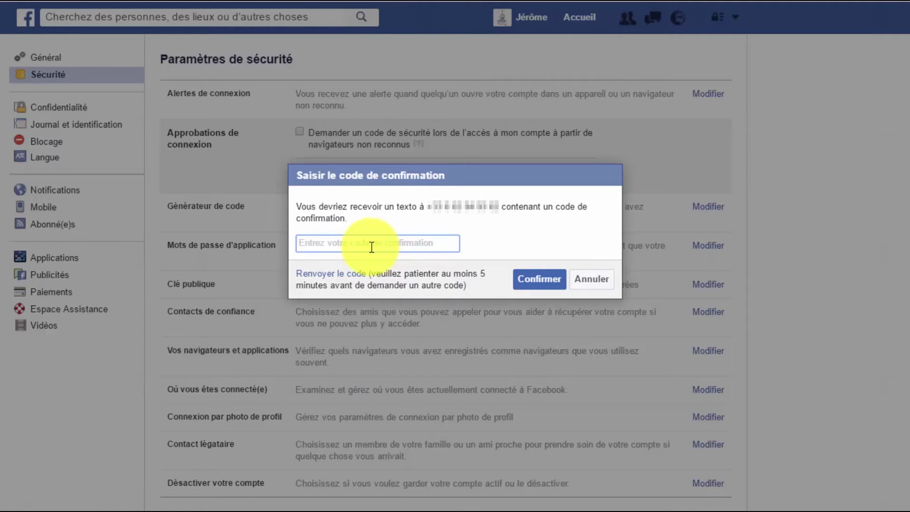
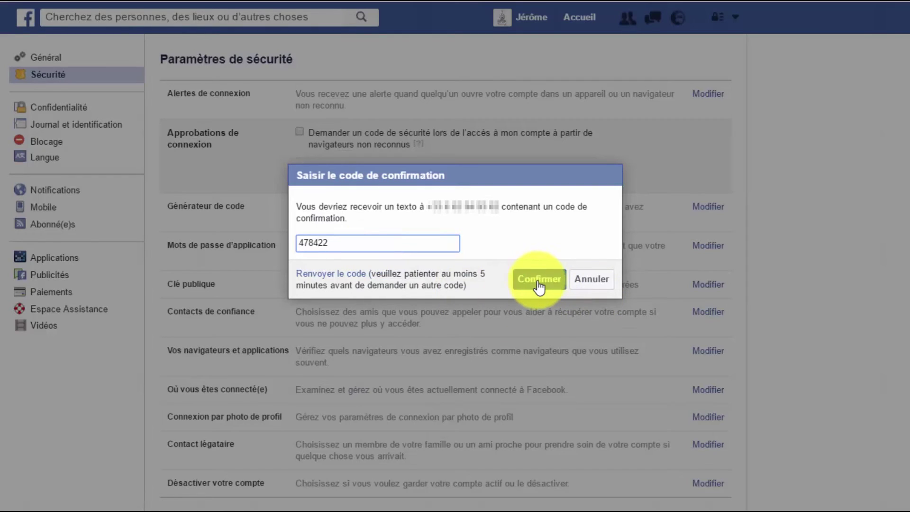
{"action": "left_click", "coordinate": [539, 284]}
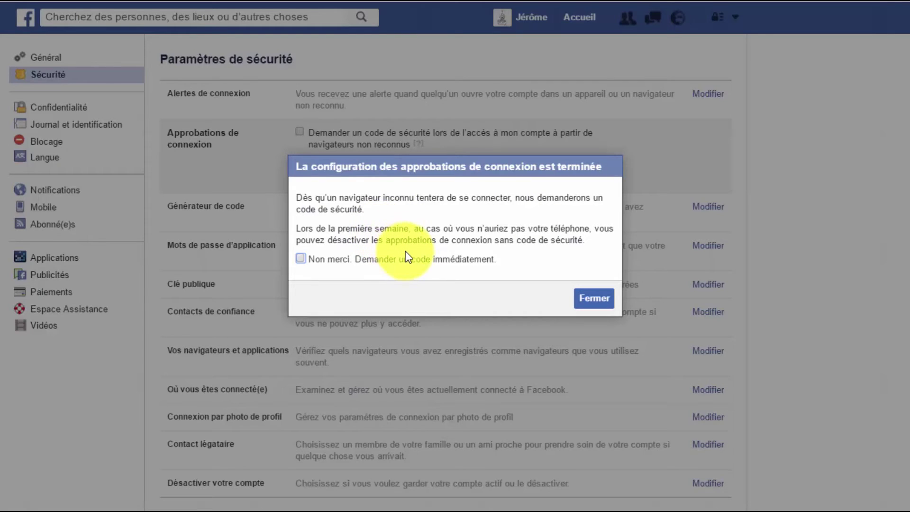
{"action": "left_click", "coordinate": [592, 300]}
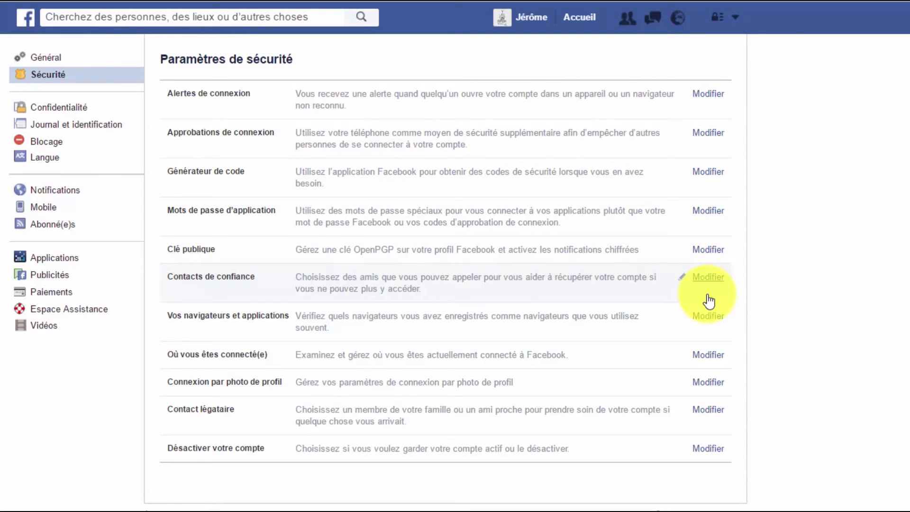
Step: Pick three friends as trusted contacts and confirm, then expand Vos navigateurs et applications
{"action": "left_click", "coordinate": [708, 280]}
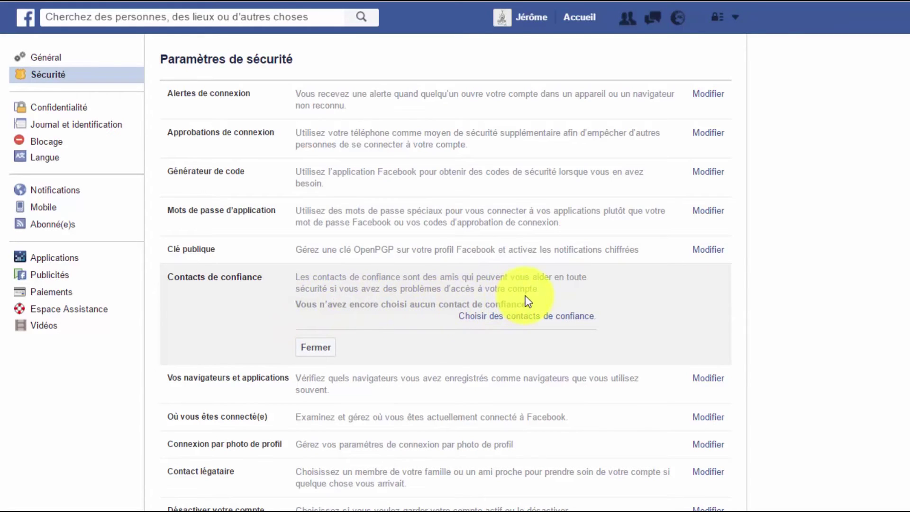
{"action": "left_click", "coordinate": [579, 325]}
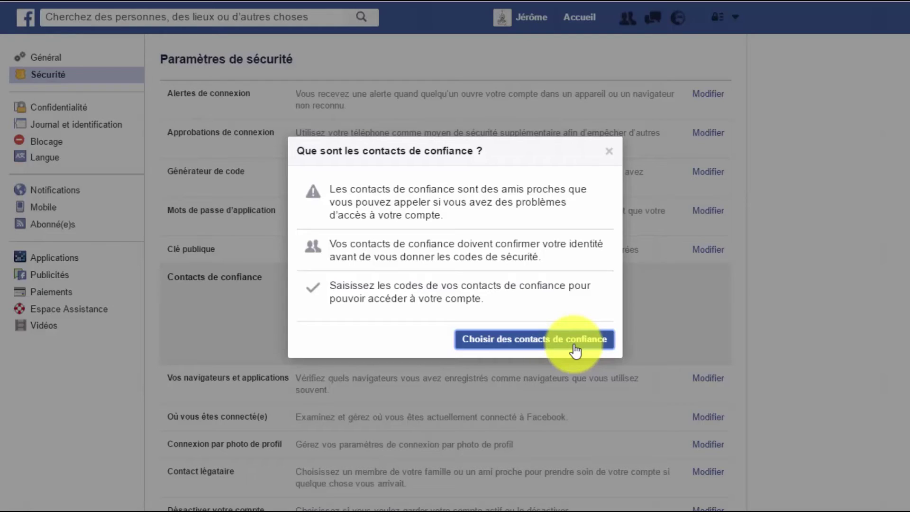
{"action": "left_click", "coordinate": [504, 352]}
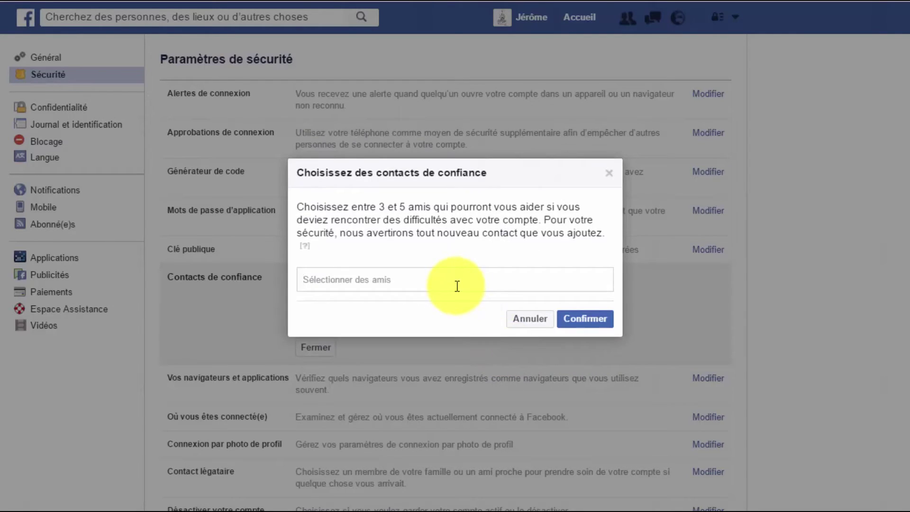
{"action": "type", "text": "m"}
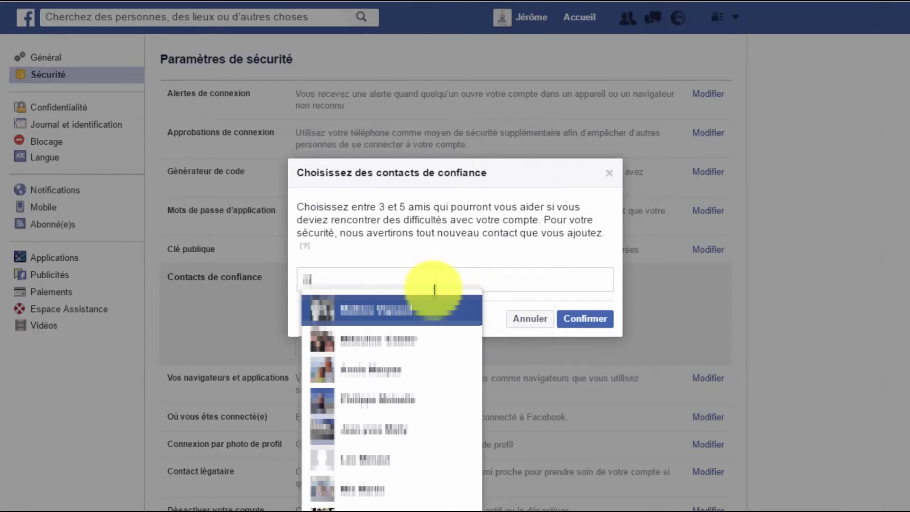
{"action": "left_click", "coordinate": [418, 303]}
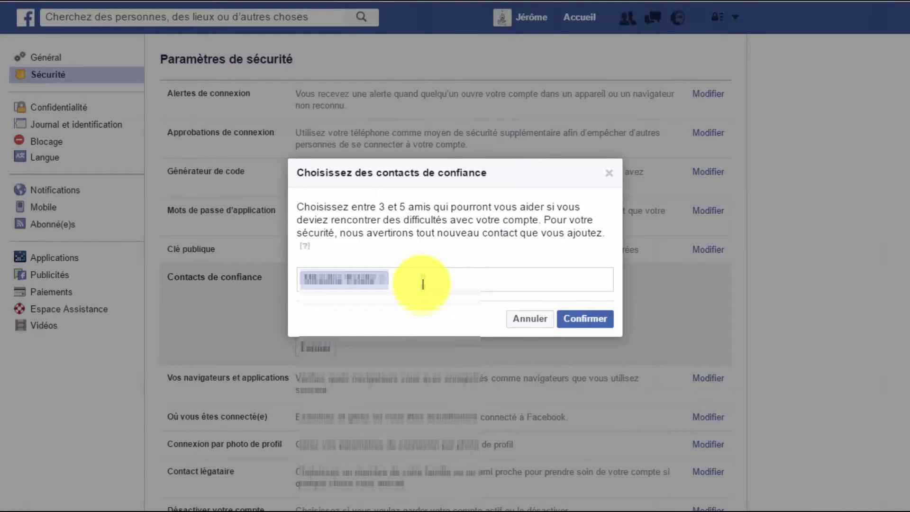
{"action": "type", "text": "m"}
{"action": "left_click", "coordinate": [425, 309]}
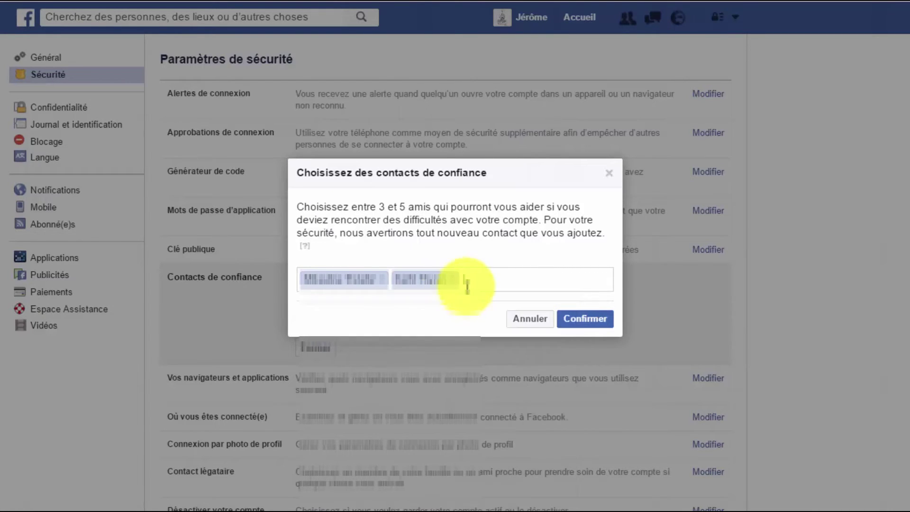
{"action": "type", "text": "m"}
{"action": "left_click", "coordinate": [504, 310]}
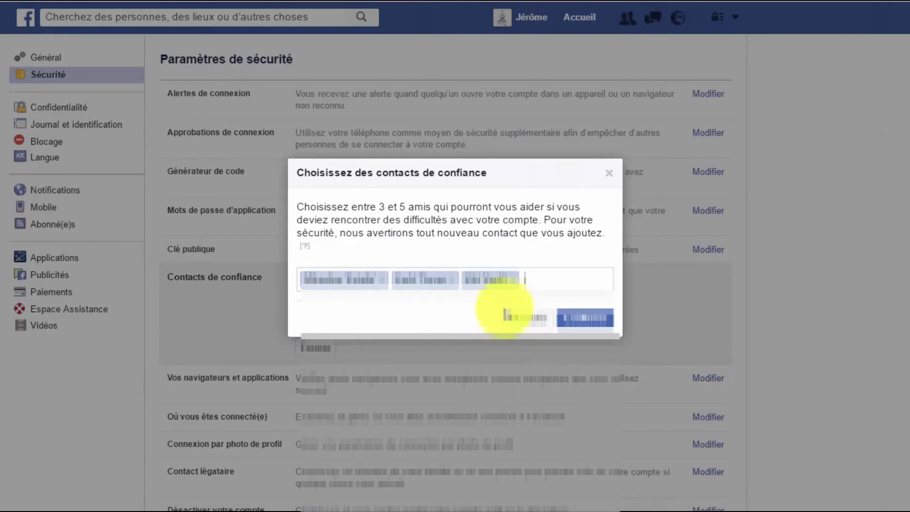
{"action": "left_click", "coordinate": [596, 326]}
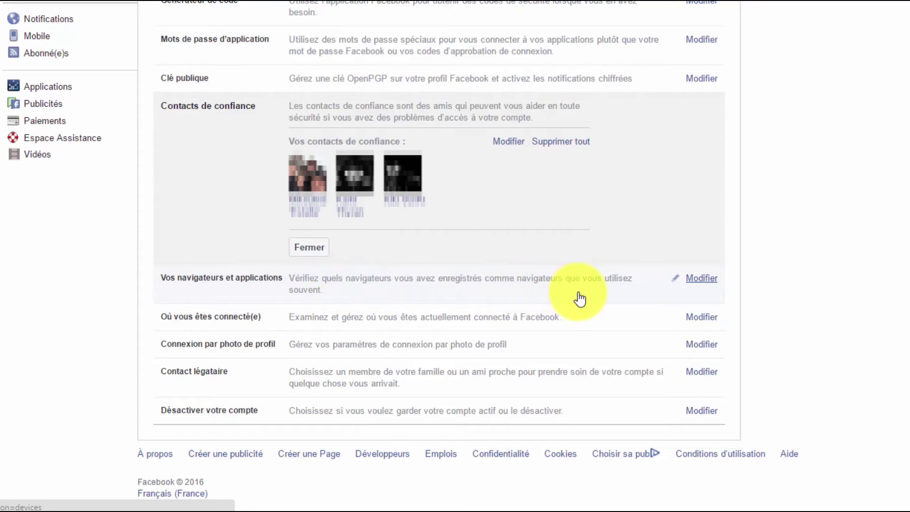
{"action": "left_click", "coordinate": [703, 279]}
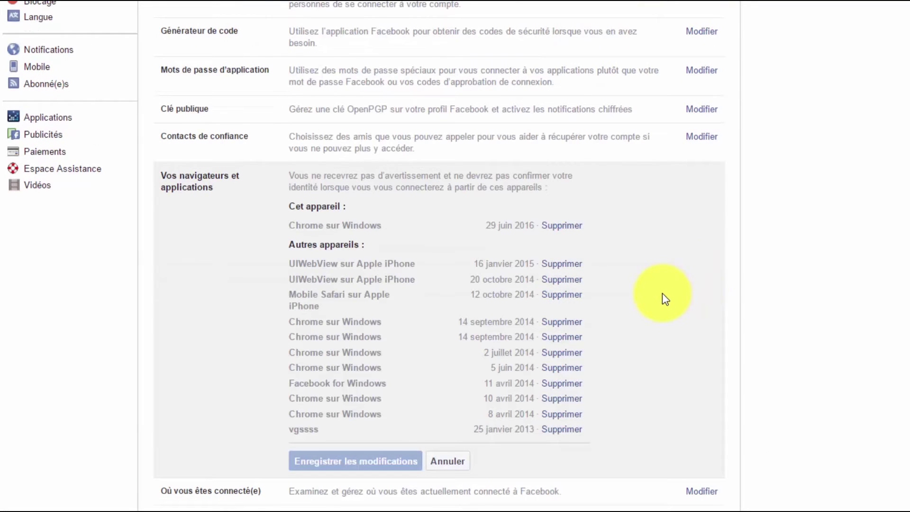
Step: Delete the vgssss device from the saved browsers and save the change
{"action": "scroll", "coordinate": [661, 296], "scroll_direction": "down", "scroll_amount": 2}
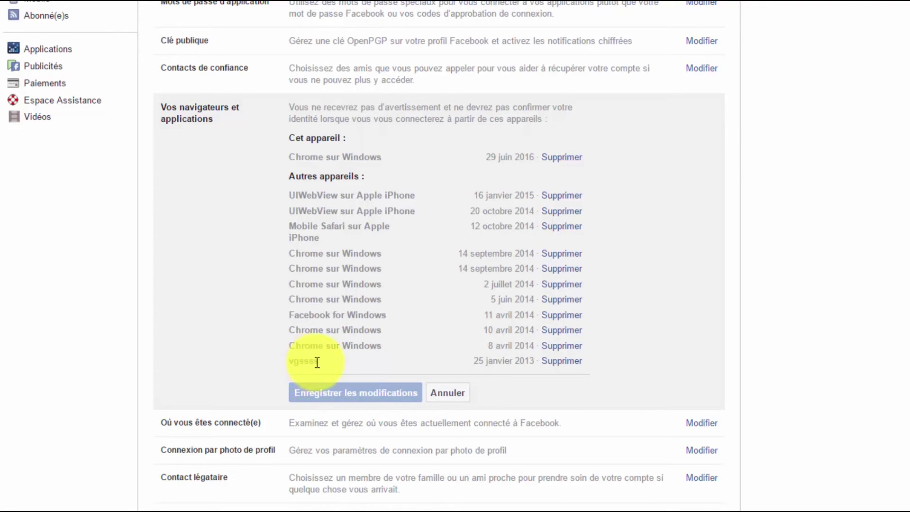
{"action": "left_click", "coordinate": [567, 362]}
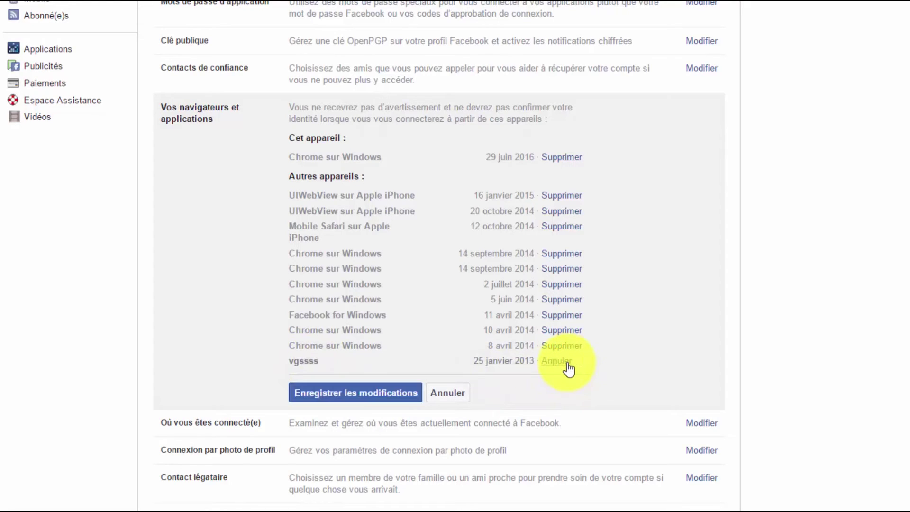
{"action": "left_click", "coordinate": [375, 403]}
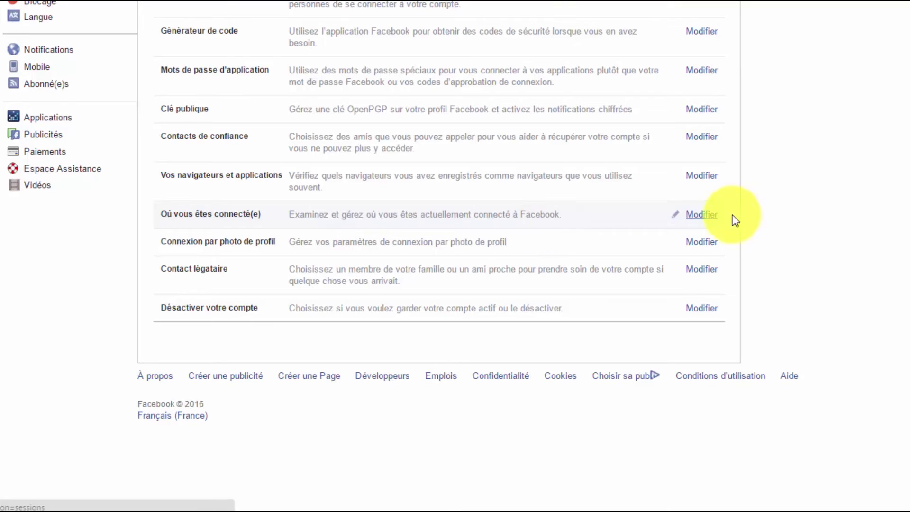
{"action": "left_click", "coordinate": [708, 219]}
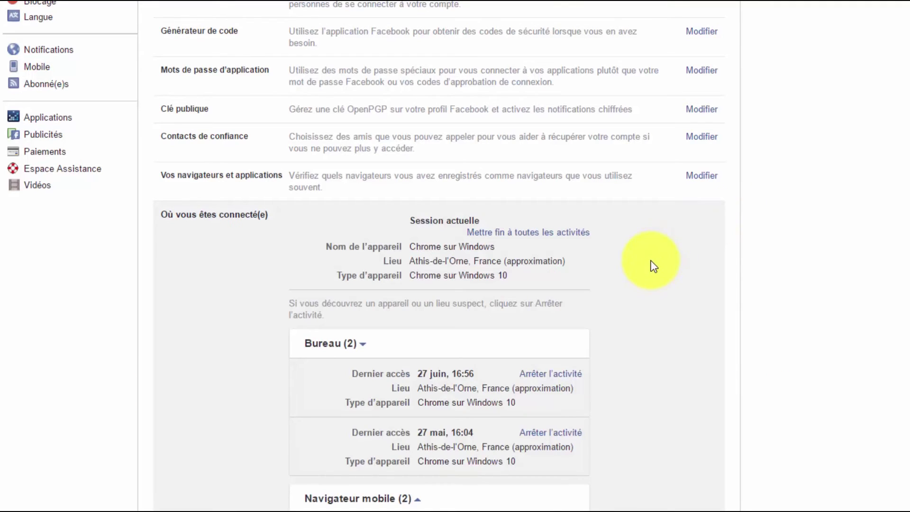
Step: Scroll through the active login sessions, then expand the Contact légataire settings
{"action": "scroll", "coordinate": [652, 265], "scroll_direction": "down", "scroll_amount": 3}
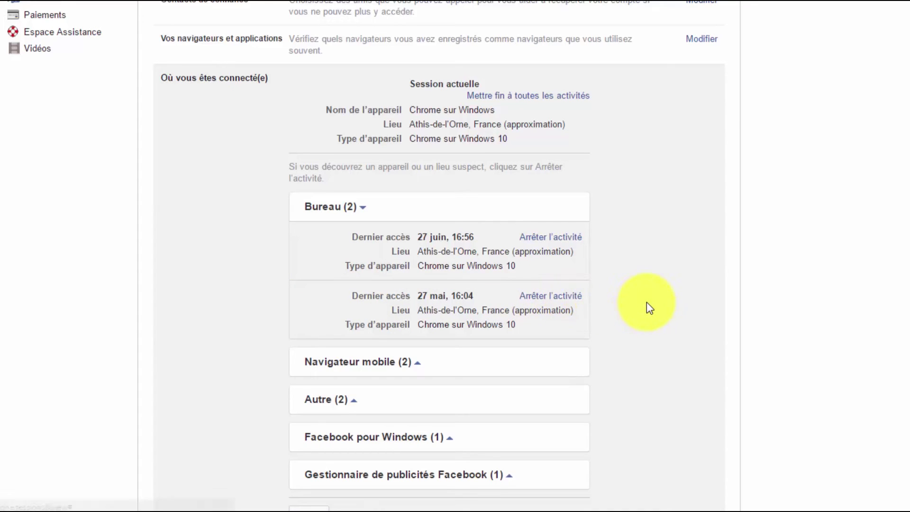
{"action": "scroll", "coordinate": [649, 307], "scroll_direction": "up", "scroll_amount": 3}
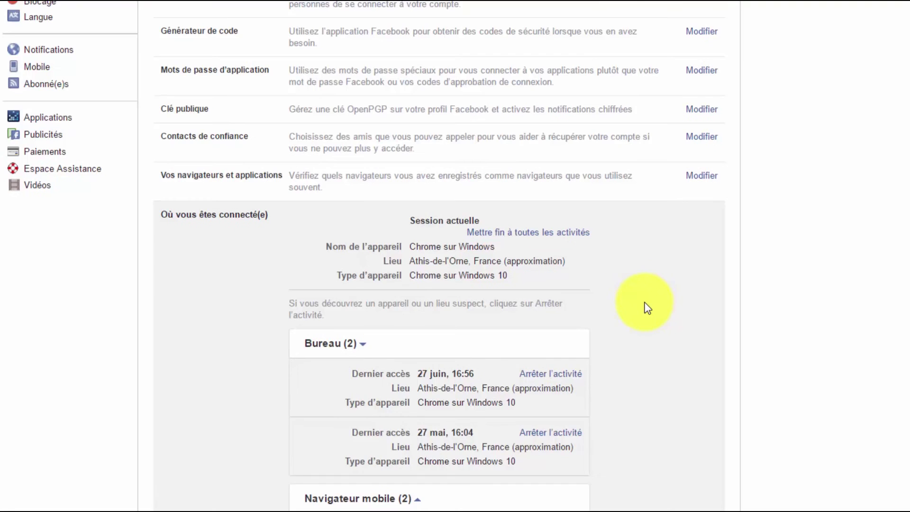
{"action": "scroll", "coordinate": [648, 307], "scroll_direction": "down", "scroll_amount": 7}
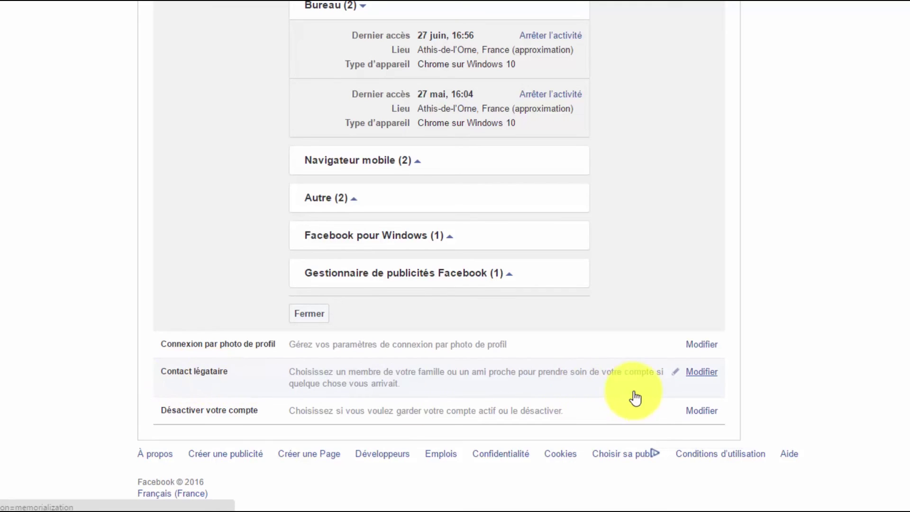
{"action": "left_click", "coordinate": [702, 374]}
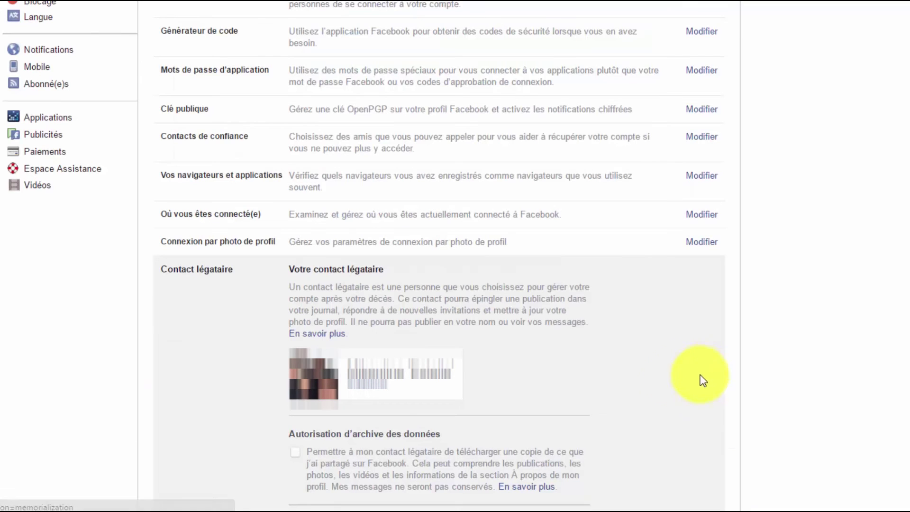
{"action": "scroll", "coordinate": [563, 342], "scroll_direction": "down", "scroll_amount": 3}
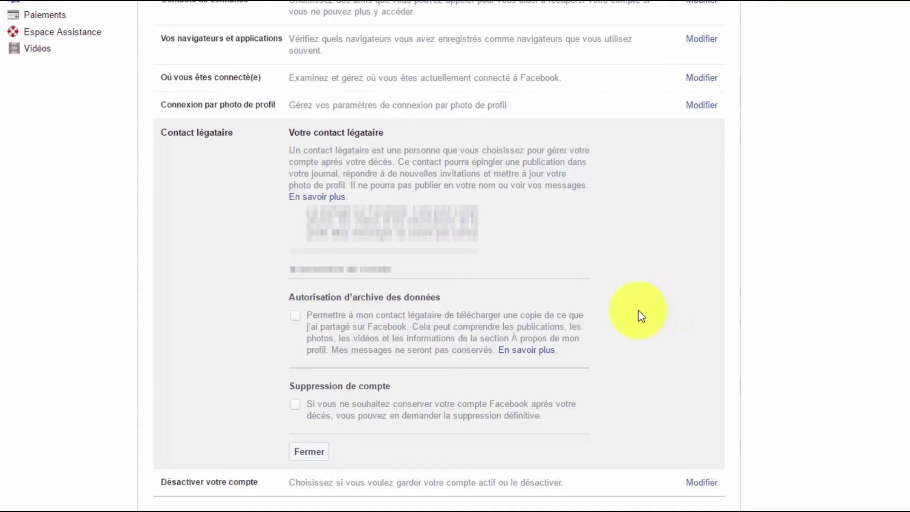
{"action": "scroll", "coordinate": [641, 315], "scroll_direction": "up", "scroll_amount": 3}
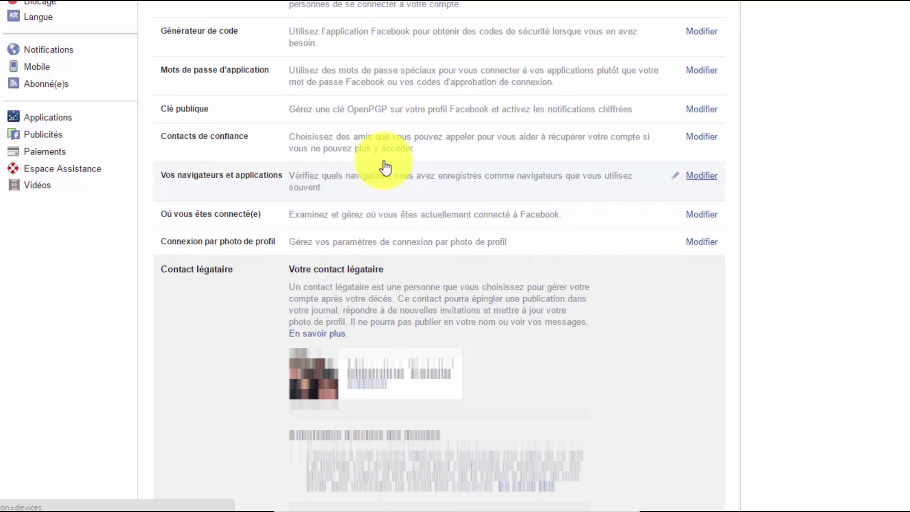
{"action": "scroll", "coordinate": [130, 136], "scroll_direction": "up", "scroll_amount": 3}
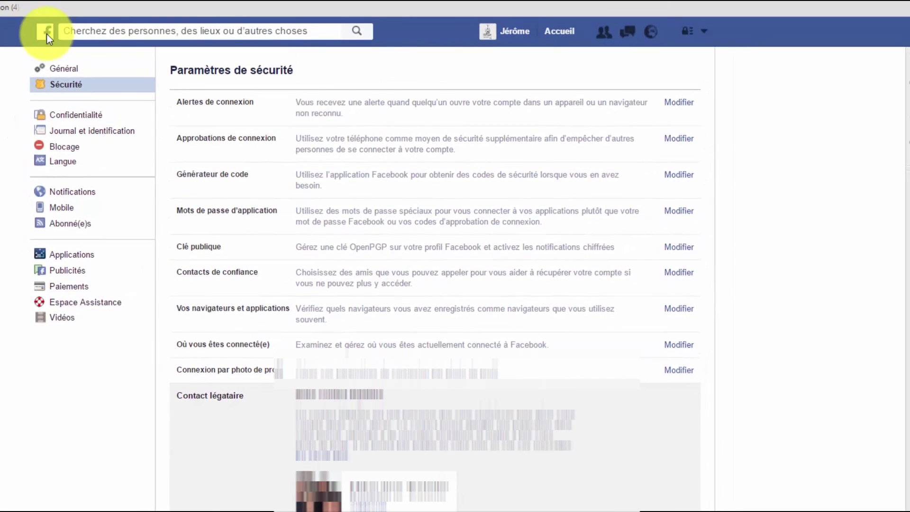
Step: Go from the news feed to your profile's Amis page listing 502 friends
{"action": "left_click", "coordinate": [42, 2]}
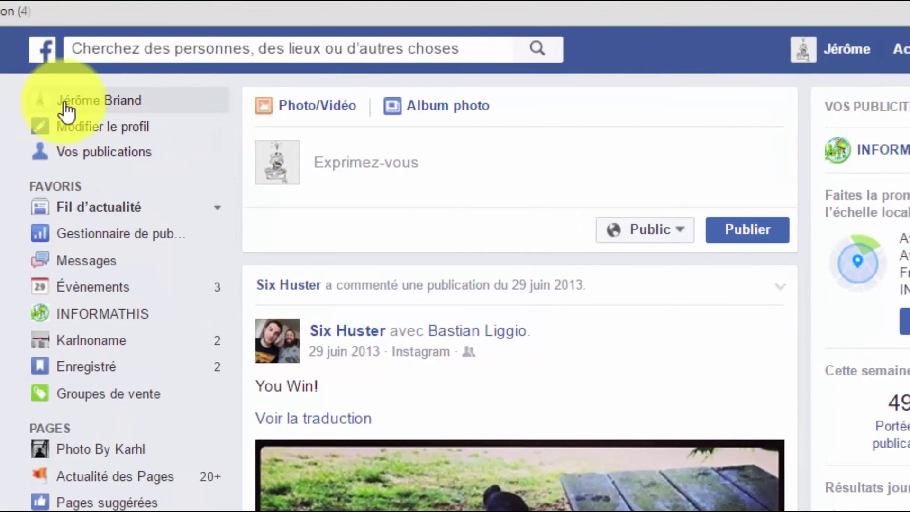
{"action": "left_click", "coordinate": [170, 105]}
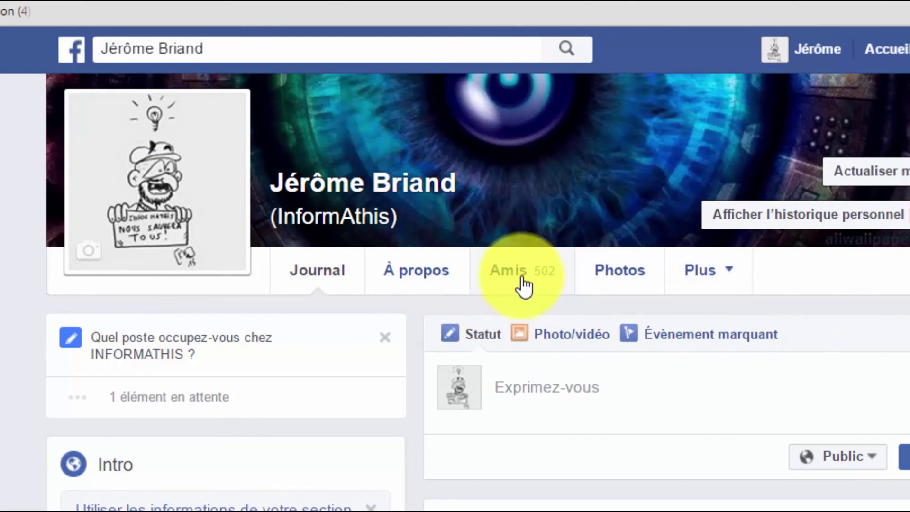
{"action": "left_click", "coordinate": [509, 283]}
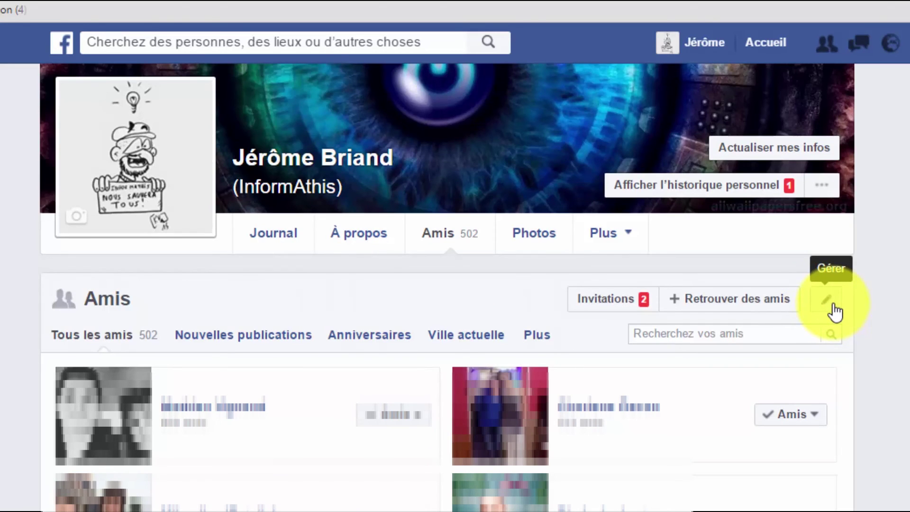
{"action": "left_click", "coordinate": [832, 306]}
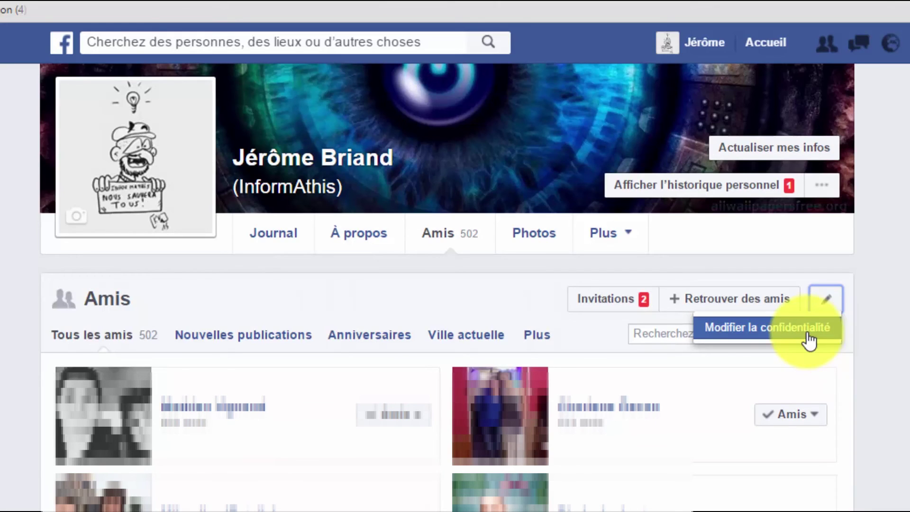
Step: Choose 'Modifier la confidentialité' from the Amis section's Gérer menu
{"action": "left_click", "coordinate": [808, 339]}
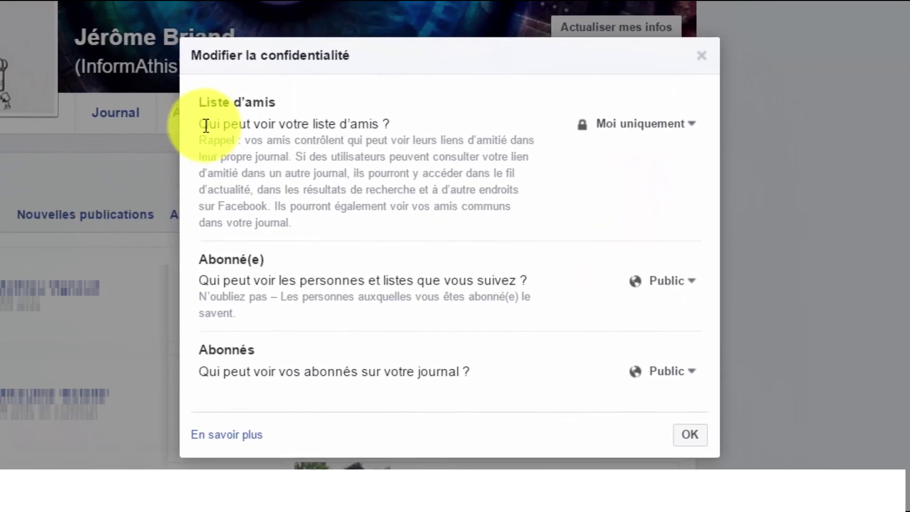
{"action": "left_click_drag", "start_coordinate": [201, 124], "coordinate": [437, 126]}
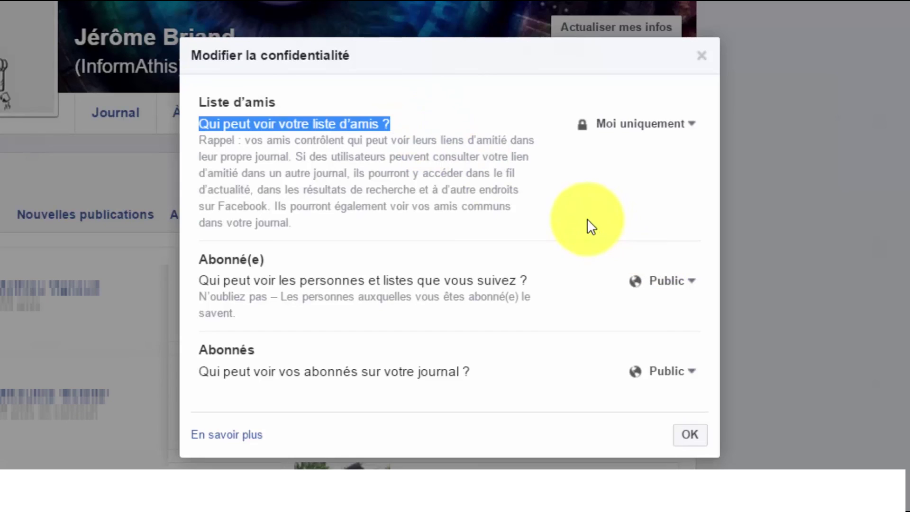
{"action": "left_click", "coordinate": [587, 163]}
{"action": "left_click", "coordinate": [695, 128]}
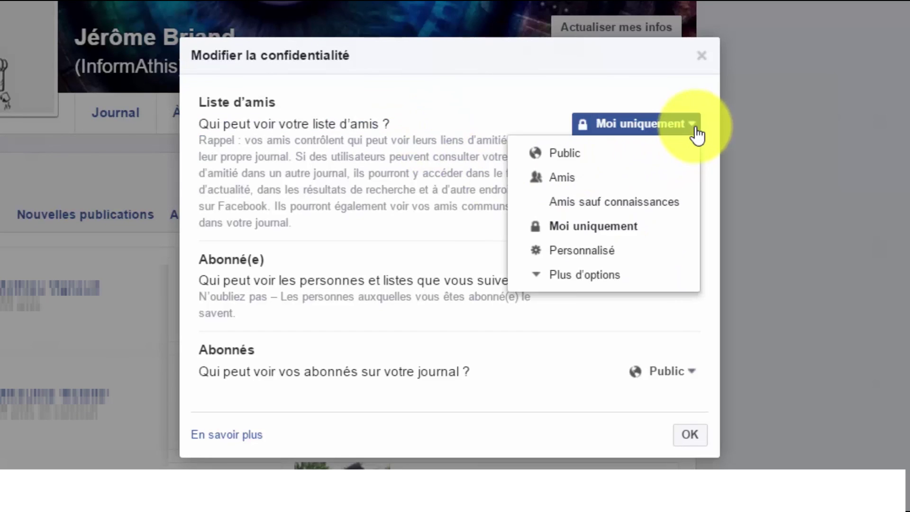
{"action": "left_click", "coordinate": [564, 153]}
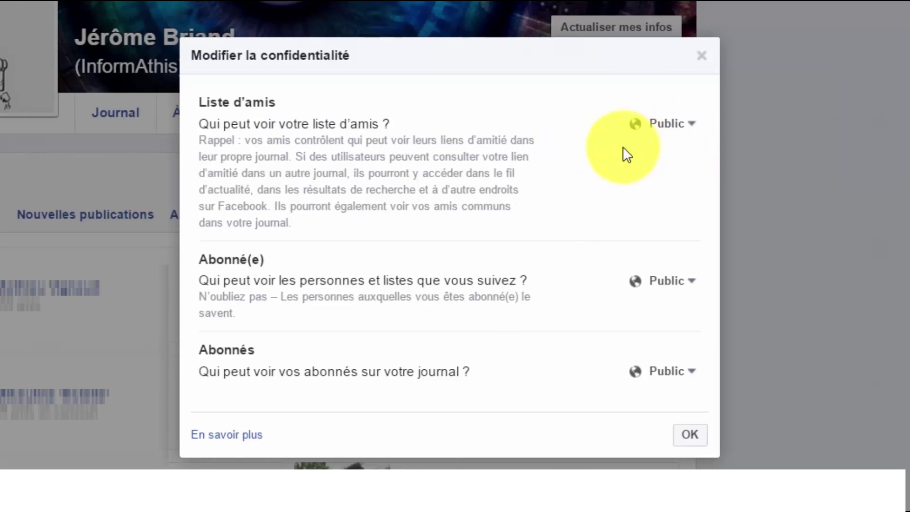
{"action": "left_click", "coordinate": [692, 134]}
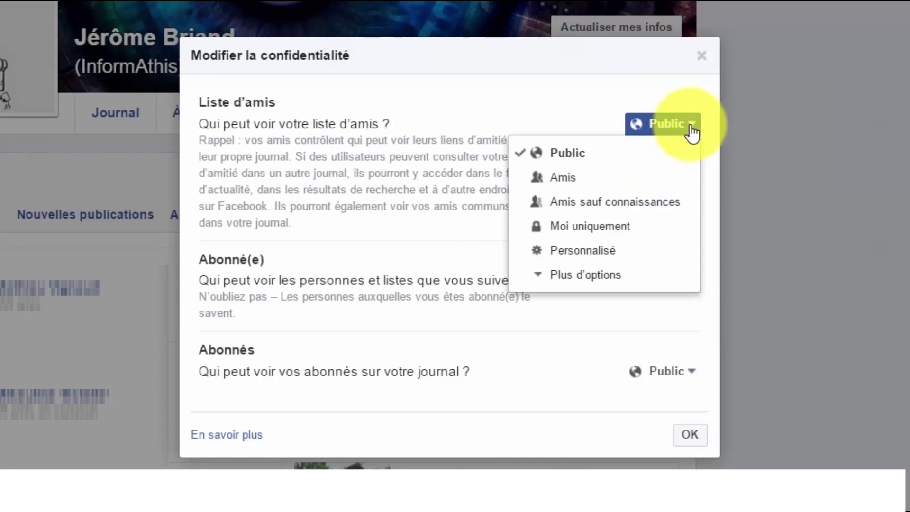
{"action": "left_click", "coordinate": [599, 233]}
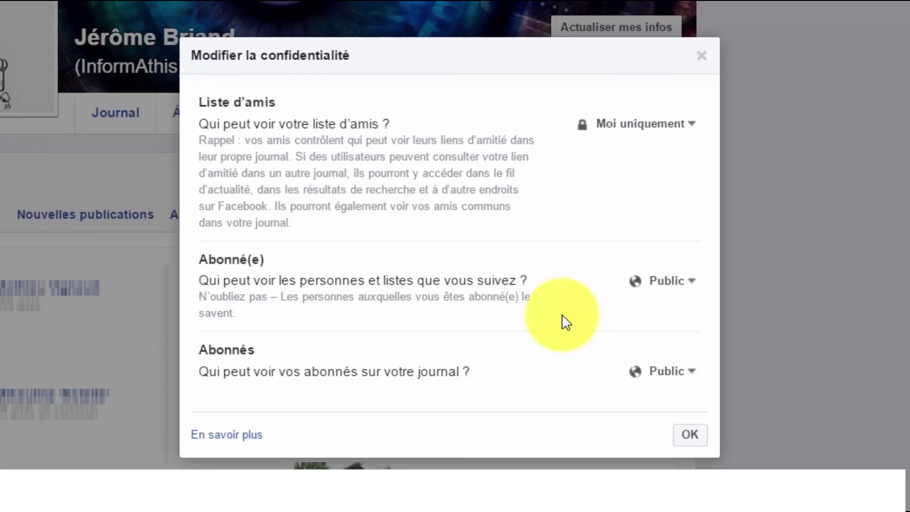
{"action": "left_click", "coordinate": [688, 286]}
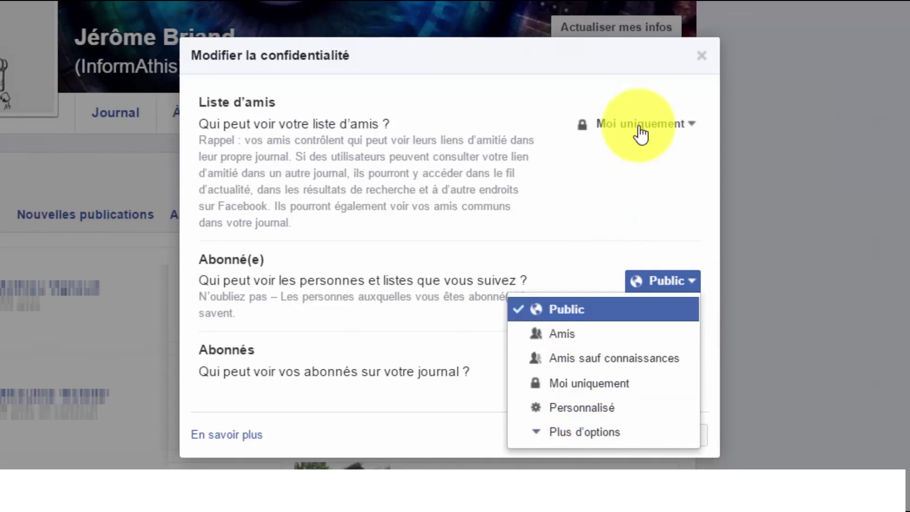
Step: Keep the Abonné(e) and Abonnés audiences on Public and confirm the privacy changes
{"action": "left_click", "coordinate": [621, 204]}
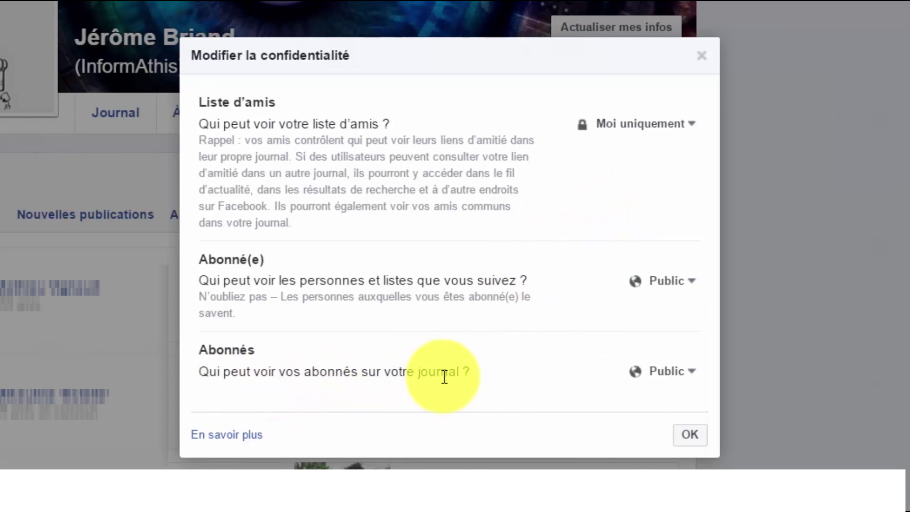
{"action": "left_click", "coordinate": [669, 374]}
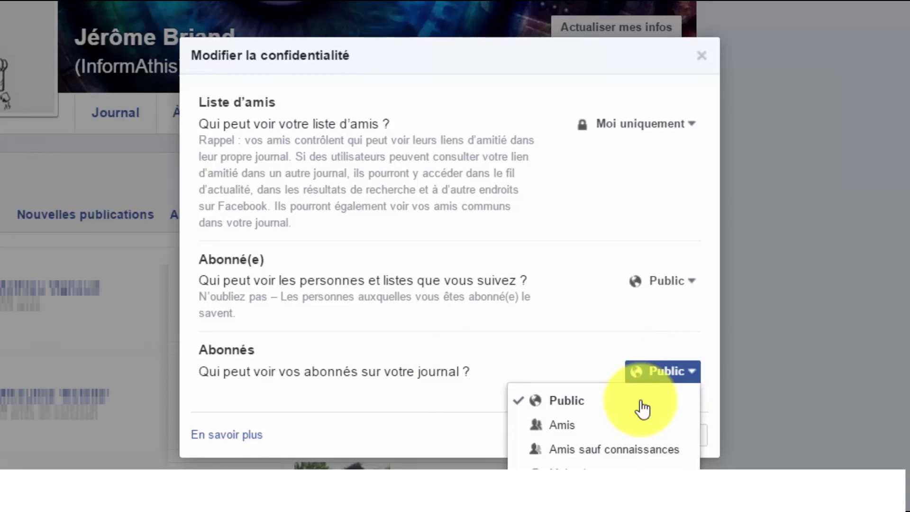
{"action": "left_click", "coordinate": [580, 468]}
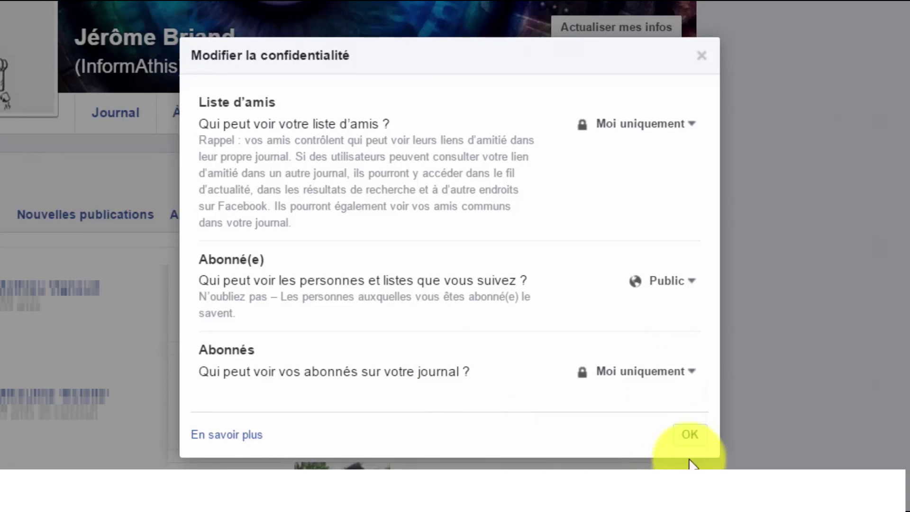
{"action": "left_click", "coordinate": [643, 371]}
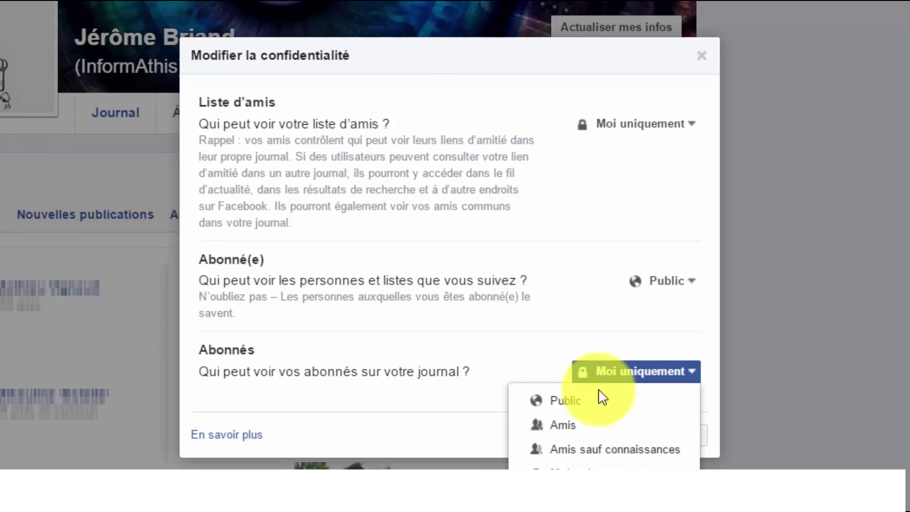
{"action": "left_click", "coordinate": [553, 404]}
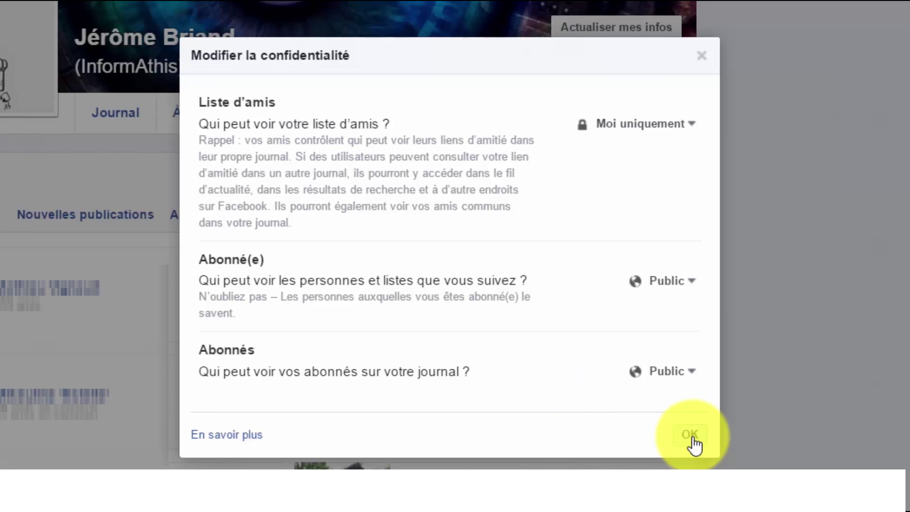
{"action": "left_click", "coordinate": [691, 437]}
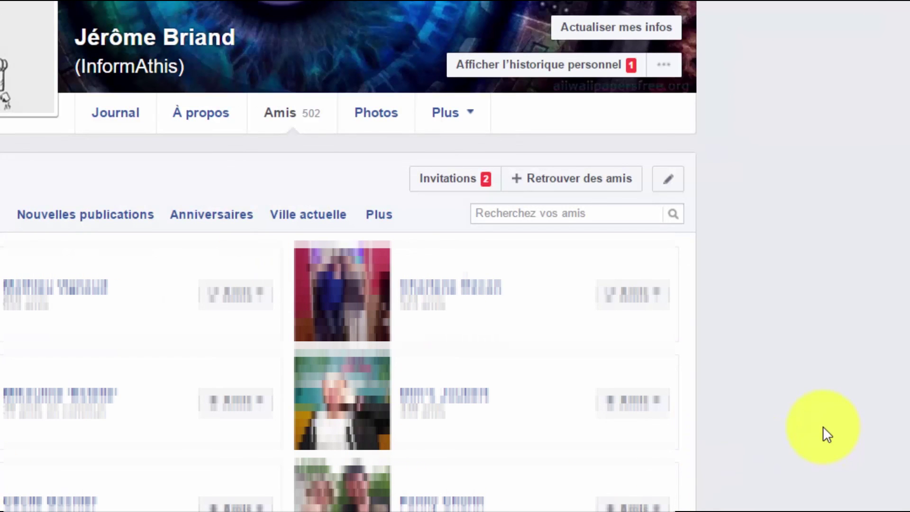